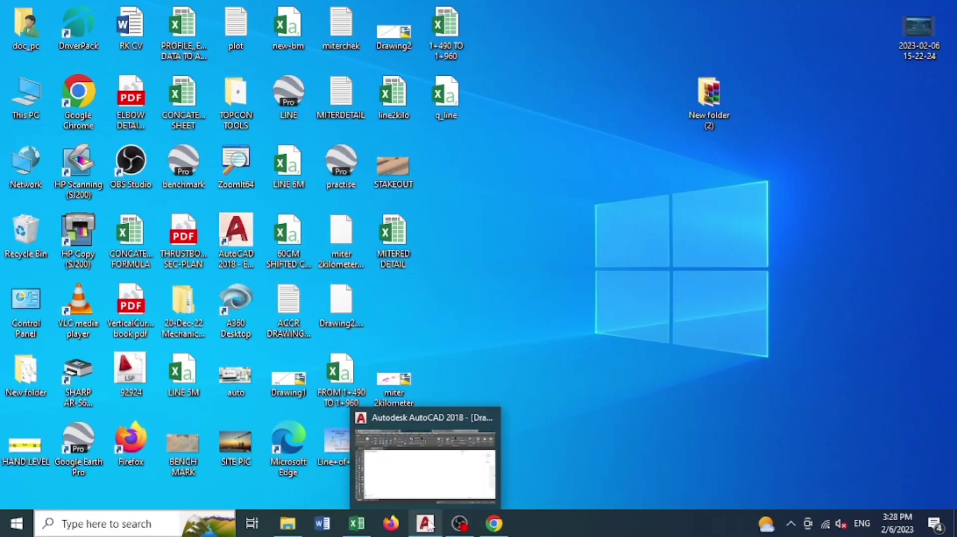
Step: Restore the AutoCAD 2018 window showing the empty Drawing1
left_click(426, 523)
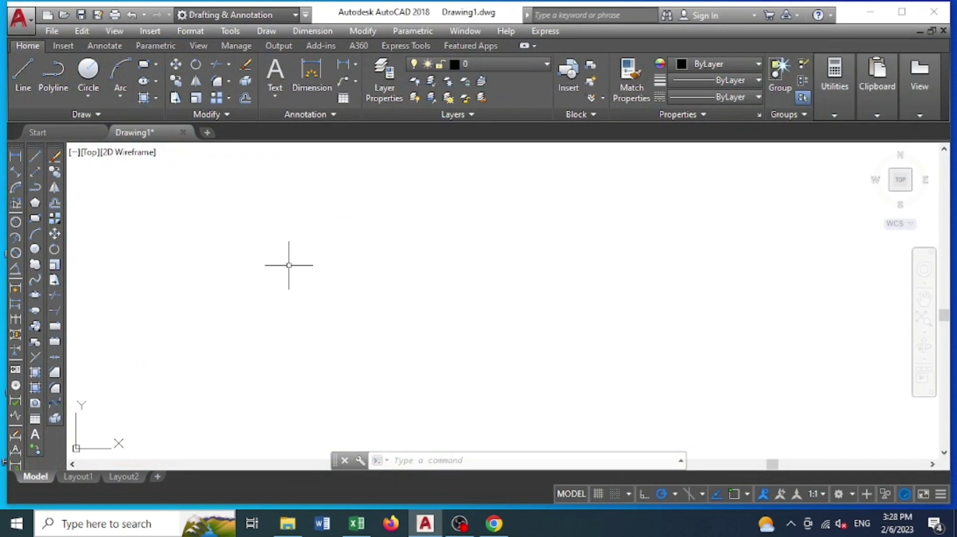
Step: Draw an open ten-vertex, nine-segment zigzag polyline across the middle of the drawing
left_click(36, 189)
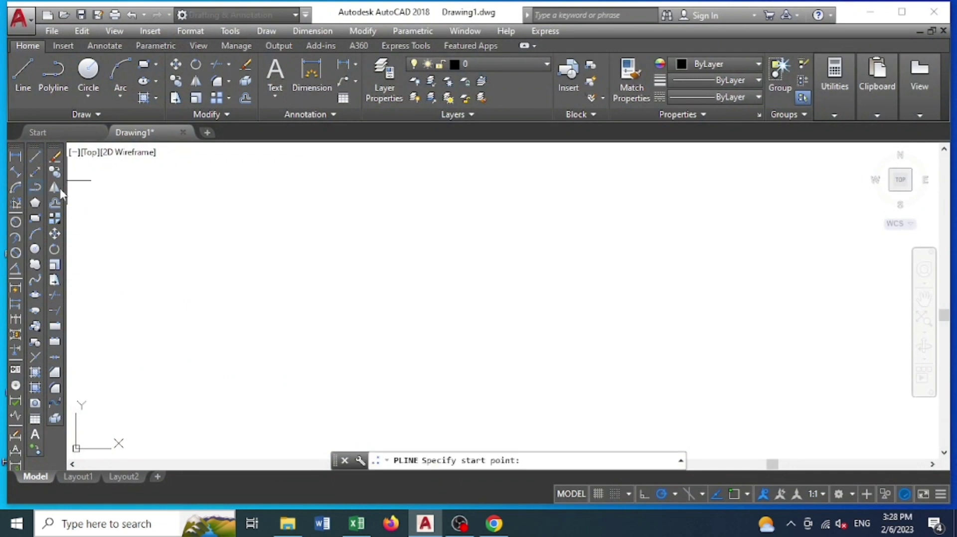
left_click(390, 264)
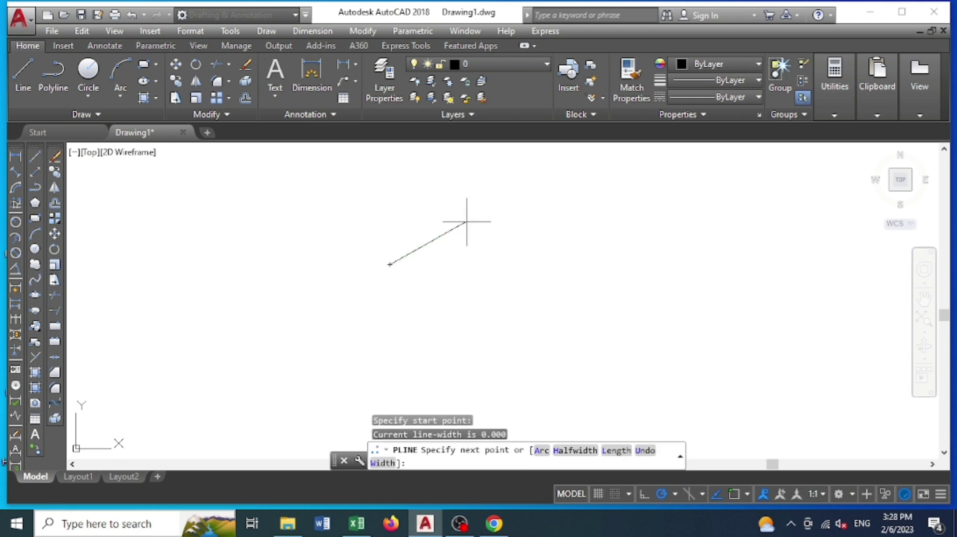
left_click(487, 230)
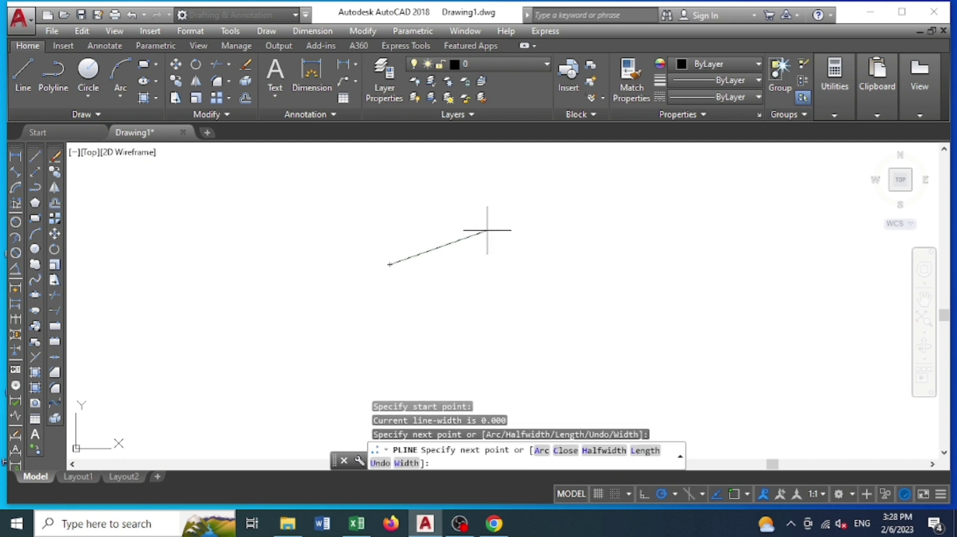
left_click(521, 244)
left_click(595, 278)
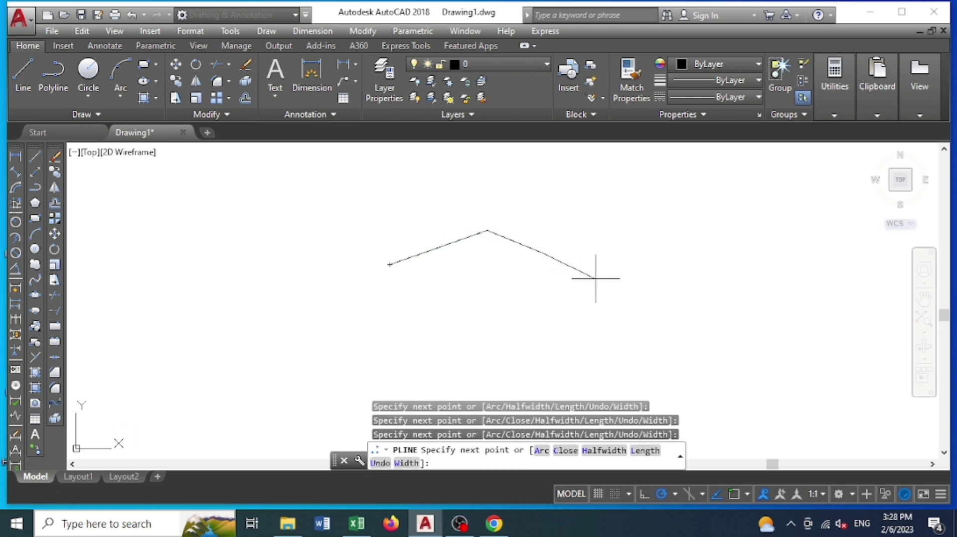
left_click(664, 264)
left_click(707, 298)
left_click(646, 344)
left_click(537, 343)
left_click(511, 365)
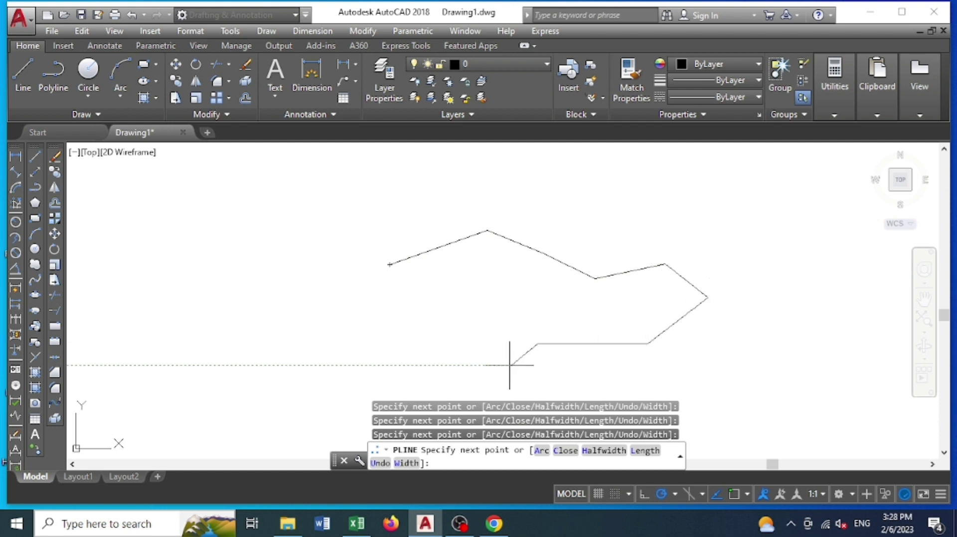
left_click(355, 381)
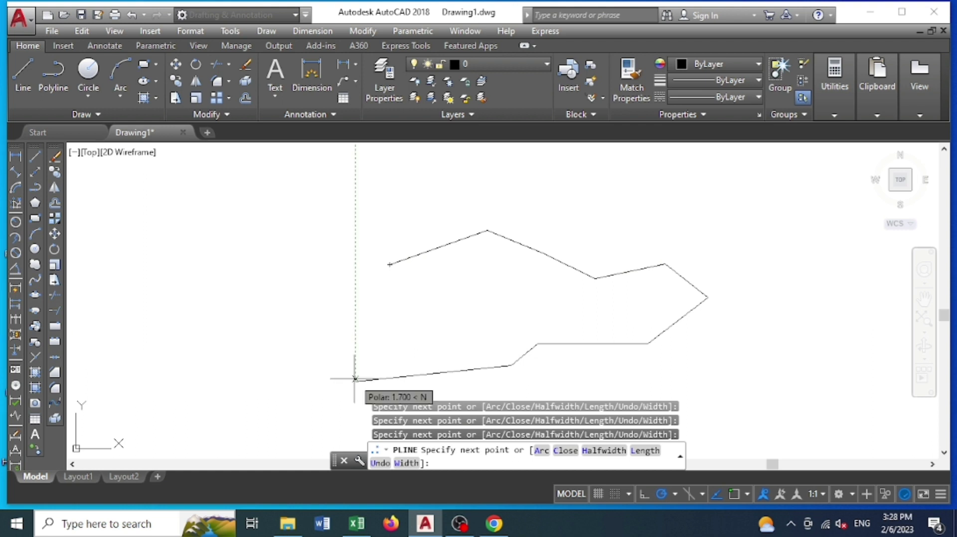
key("Return")
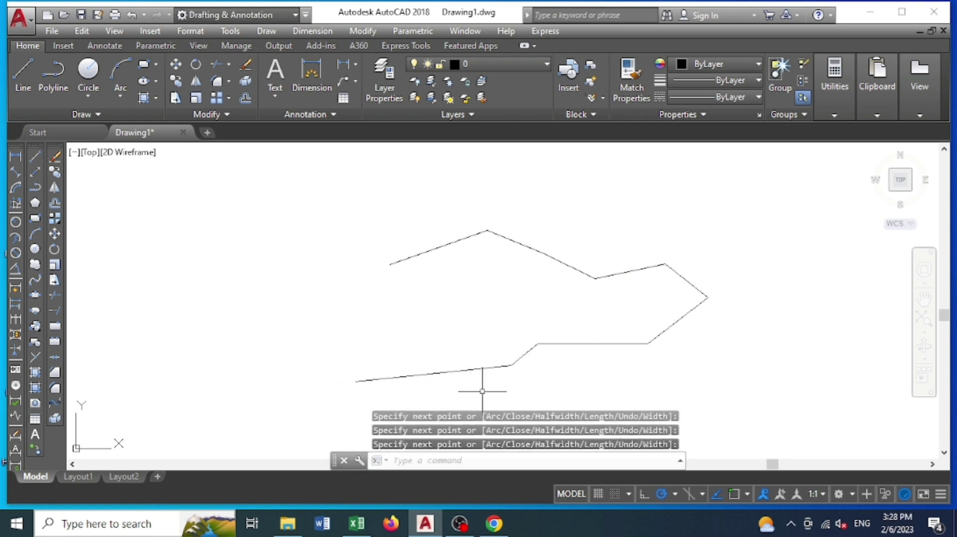
left_click(460, 459)
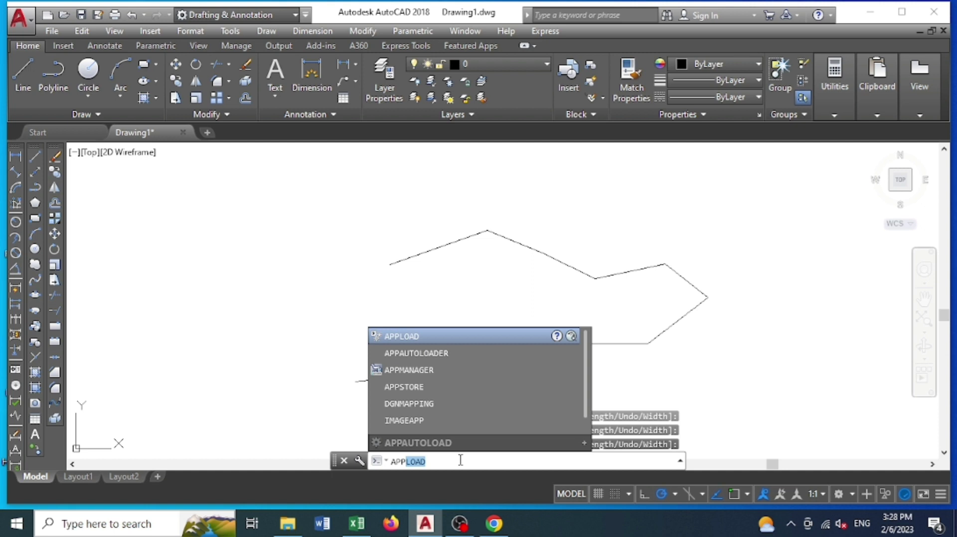
Step: Load PolyInfoV1-3.lsp from the POLYINFO folder with APPLOAD, then close the dialog
key("Return")
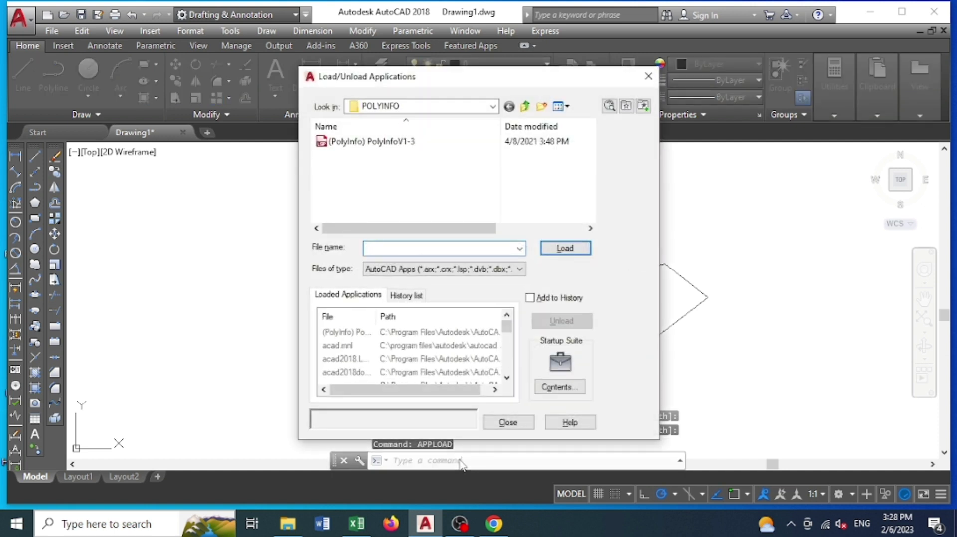
double_click(373, 143)
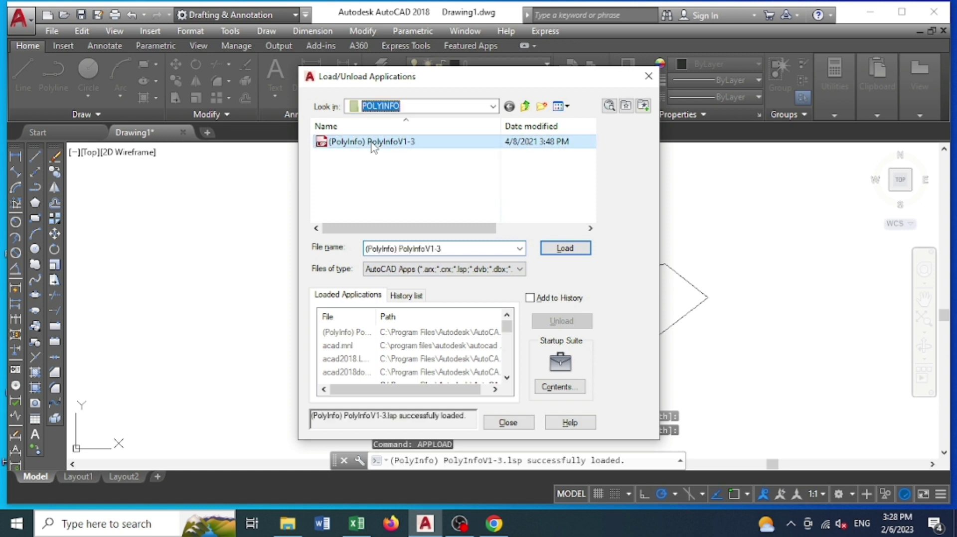
left_click(566, 249)
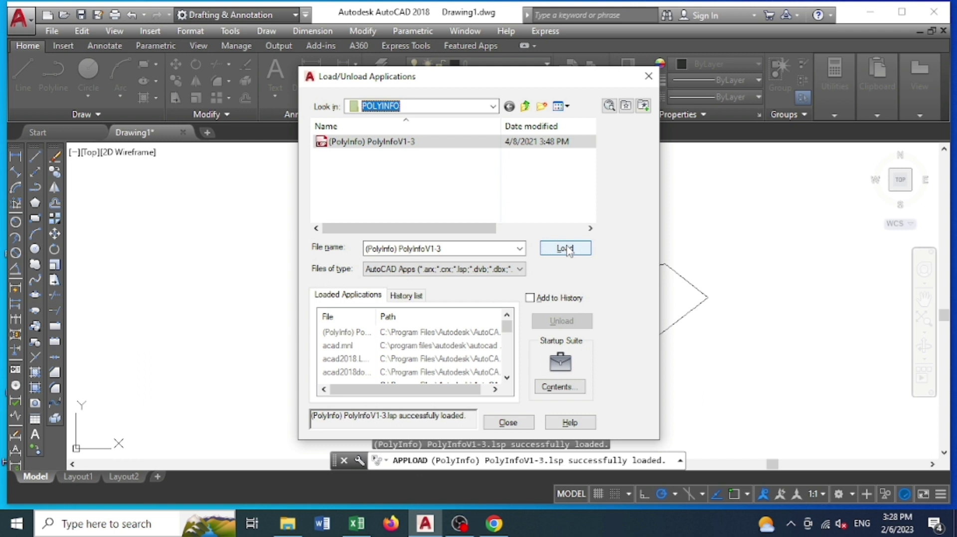
left_click(515, 426)
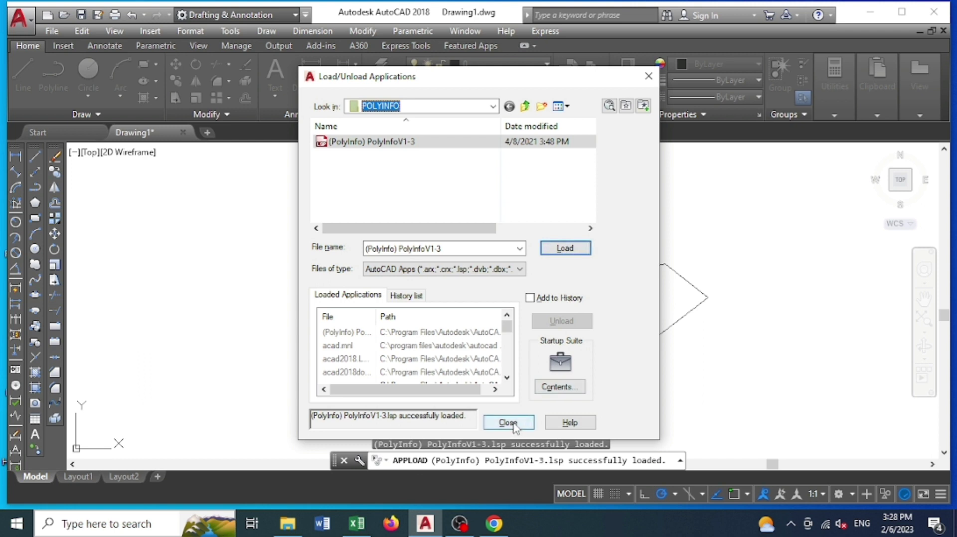
left_click(508, 423)
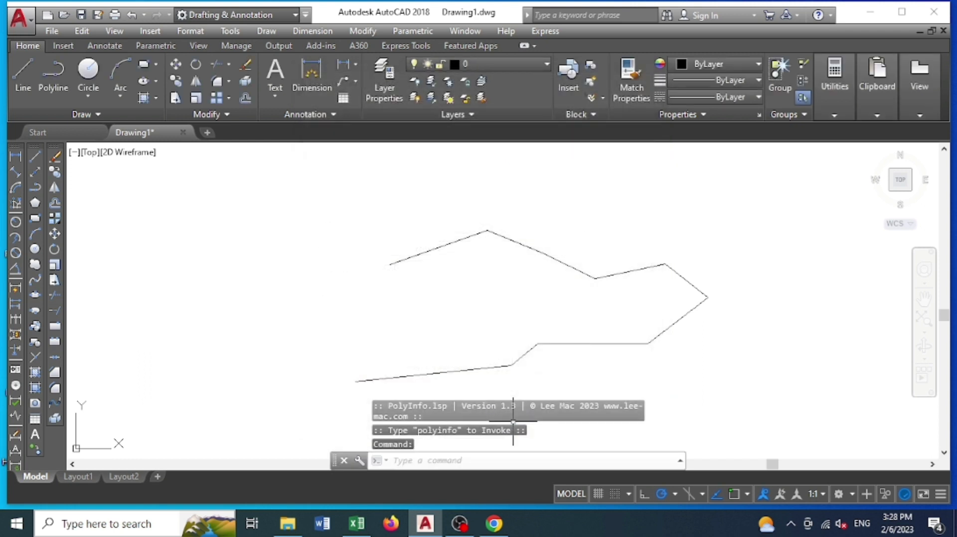
Step: Run POLYINFO with Table output and select the zigzag polyline
left_click(445, 462)
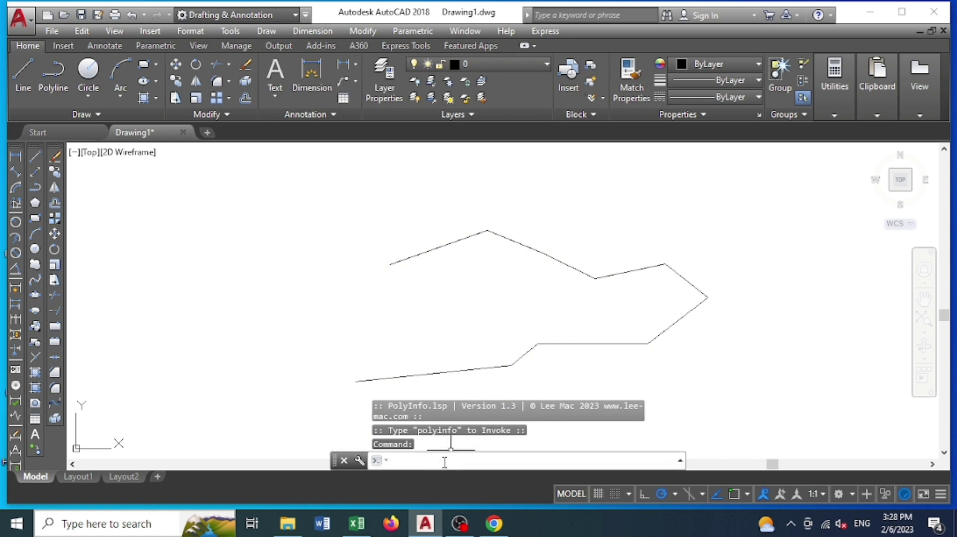
type("POLYINFO")
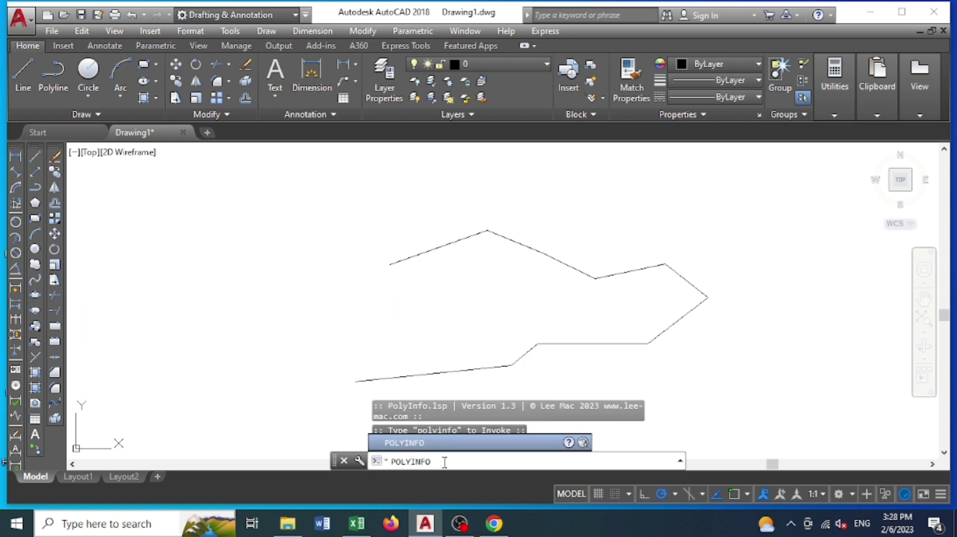
key("Return")
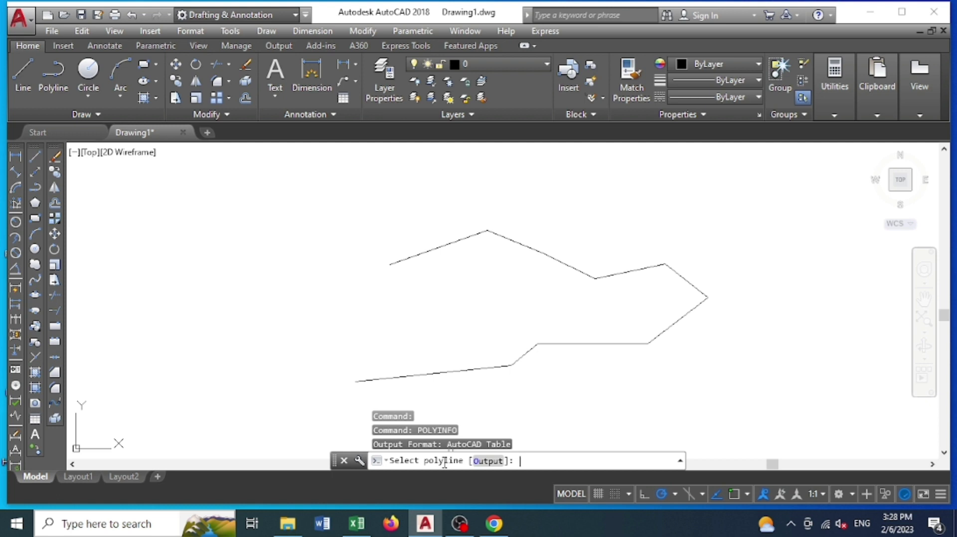
left_click(488, 462)
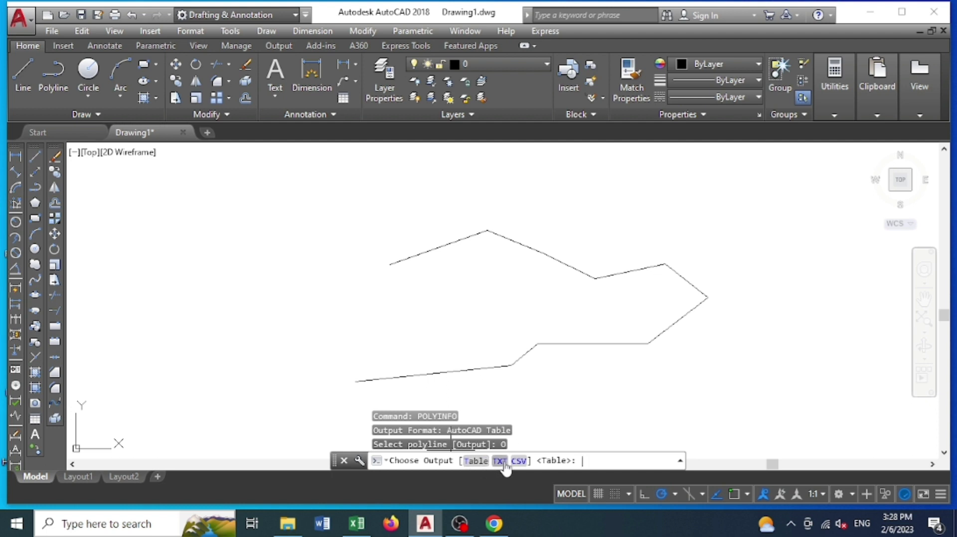
left_click(476, 461)
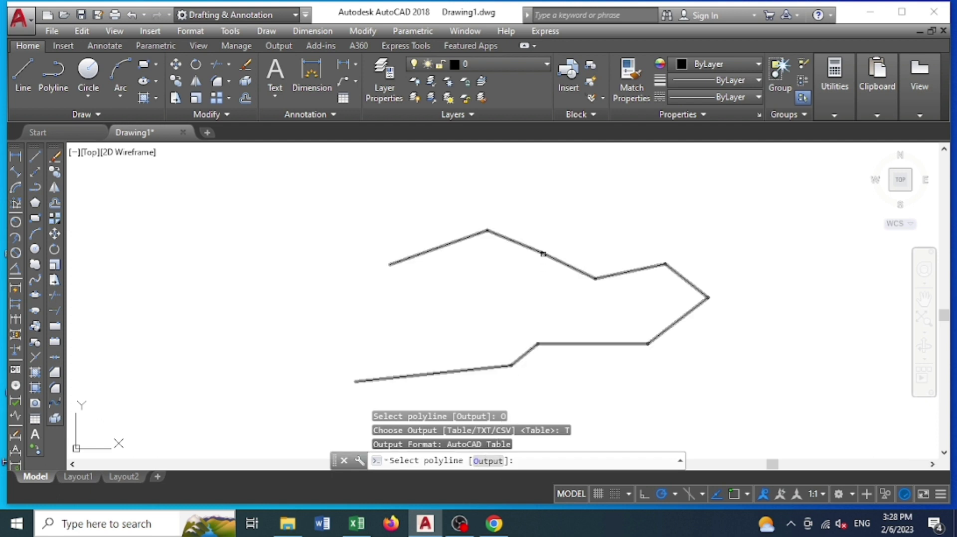
left_click(543, 254)
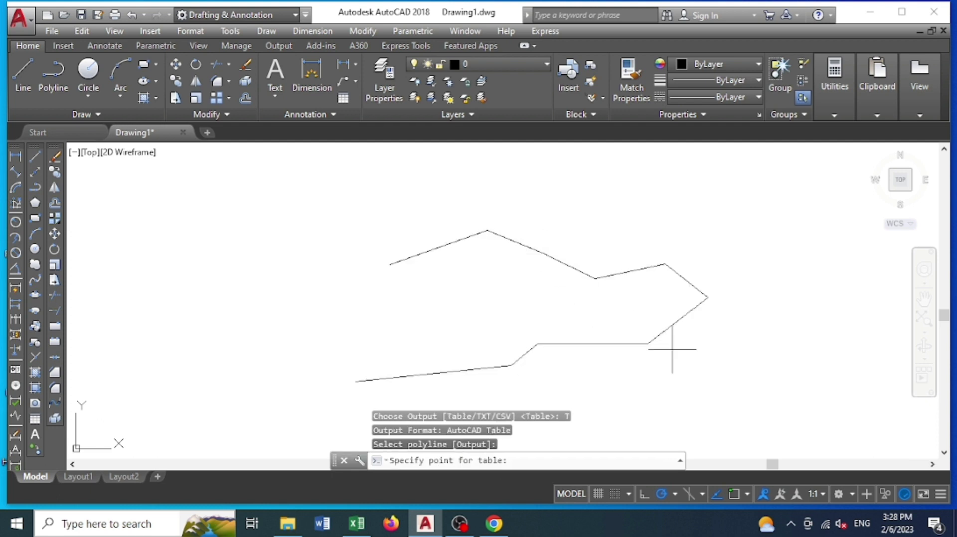
left_click(696, 343)
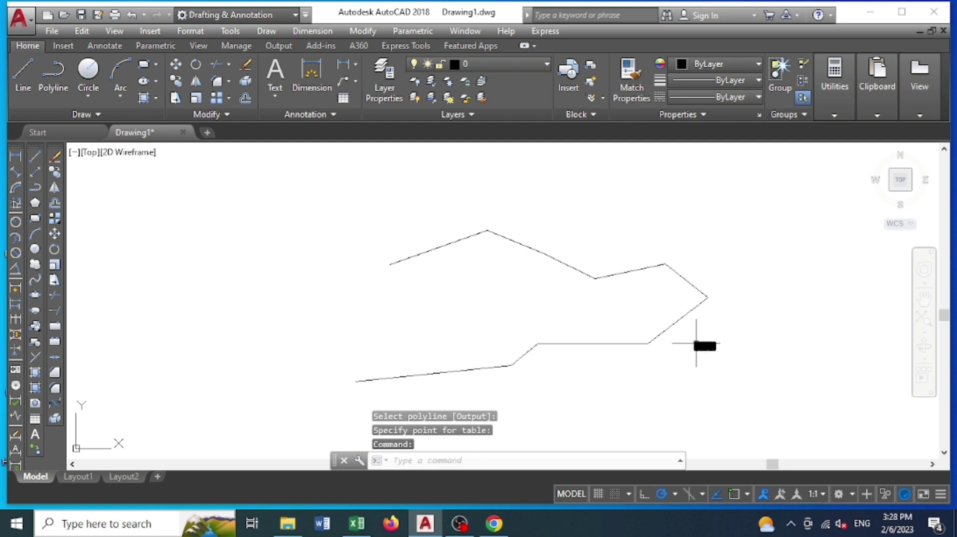
scroll(717, 344, "up", 2)
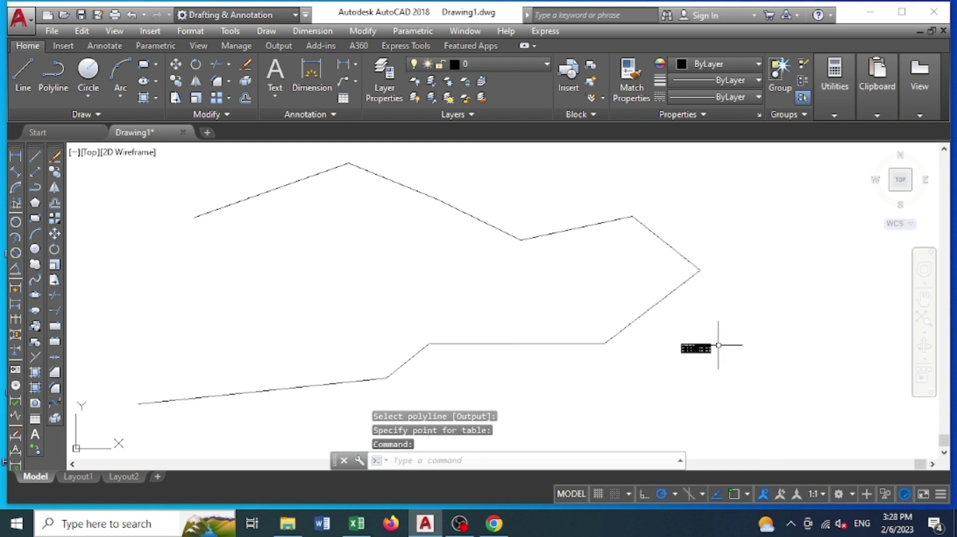
scroll(717, 345, "up", 5)
scroll(623, 387, "up", 5)
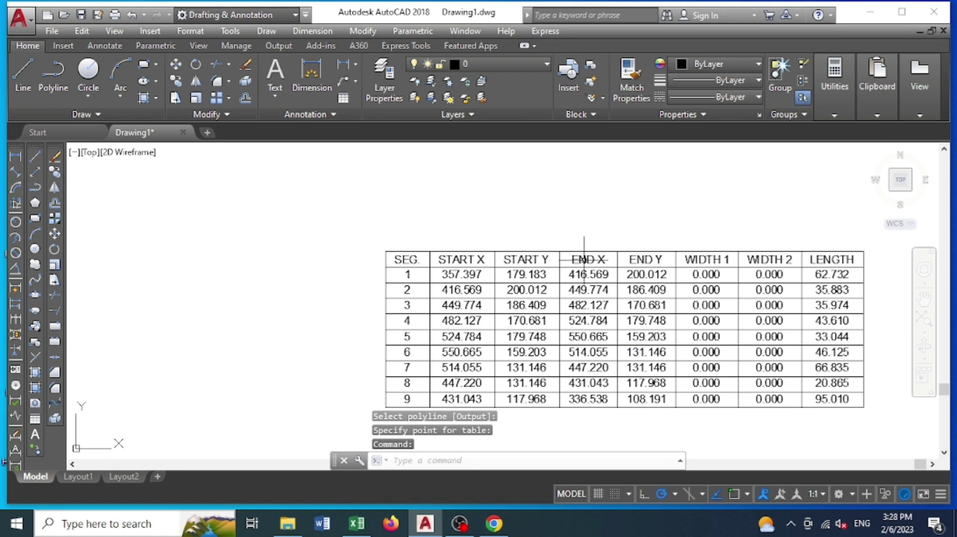
scroll(603, 289, "down", 2)
left_click(612, 301)
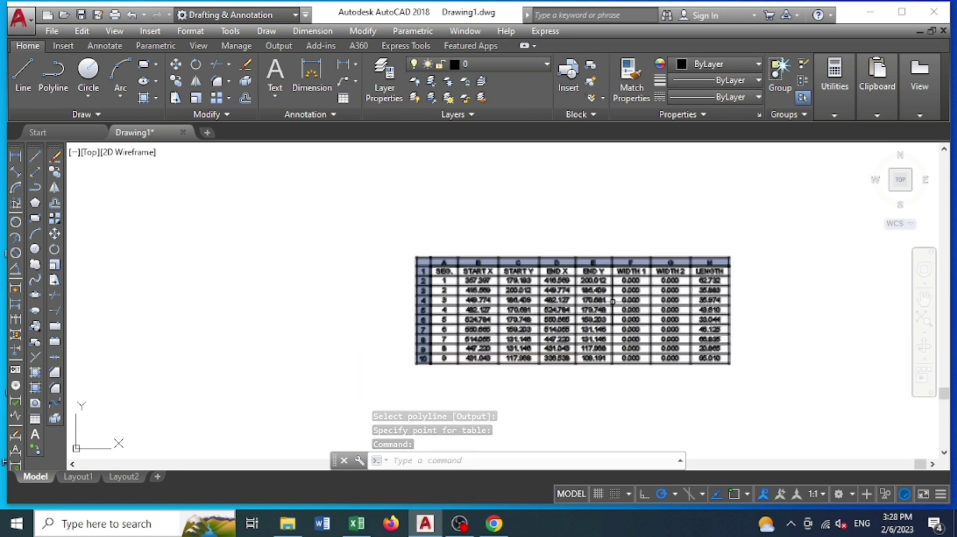
key("Escape")
scroll(612, 301, "up", 2)
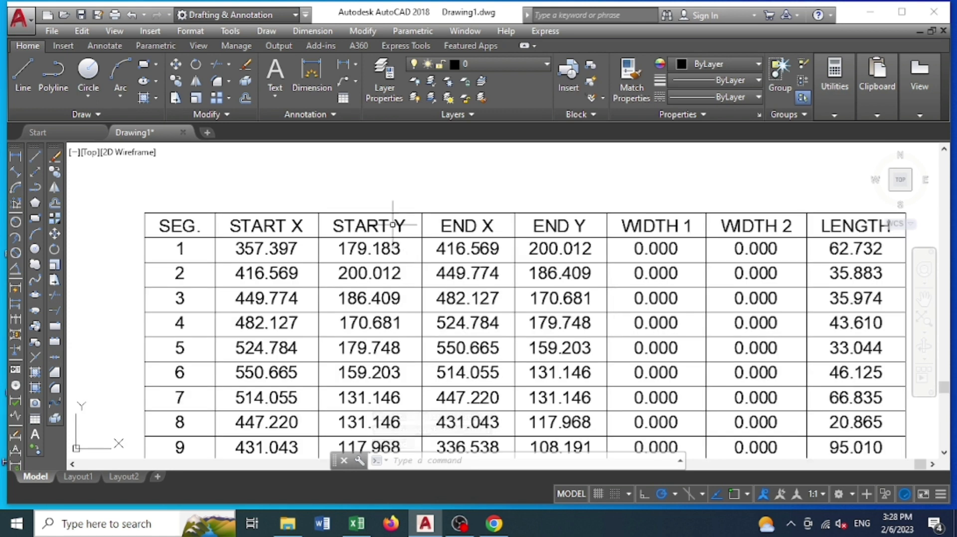
left_click(293, 234)
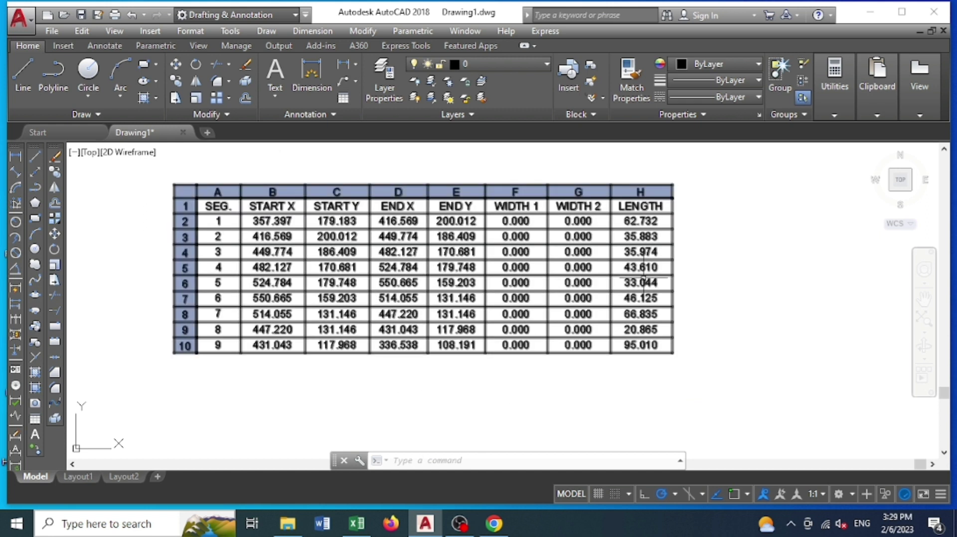
scroll(659, 220, "up", 3)
scroll(617, 171, "down", 3)
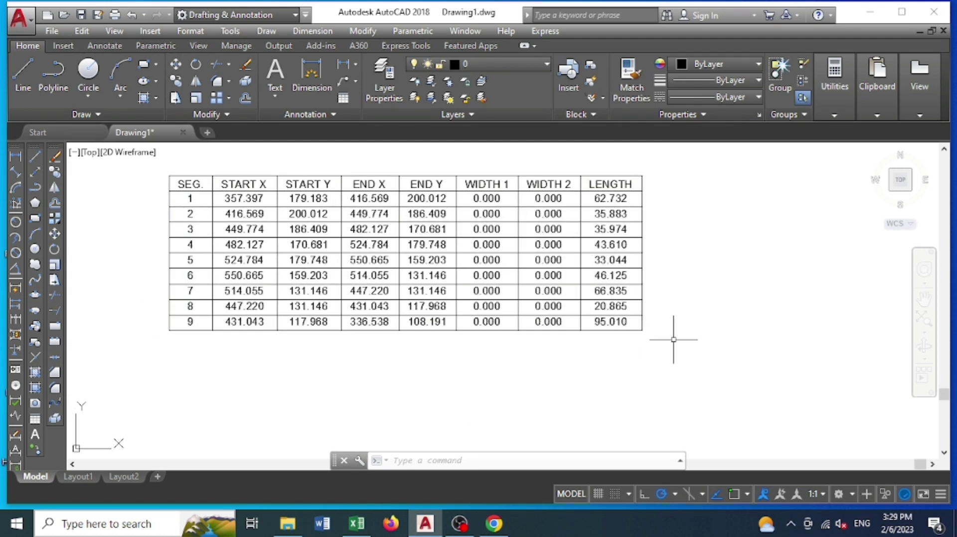
Step: Zoom out to show the whole polyline and its table, then begin typing POLYINFO
scroll(673, 339, "down", 5)
scroll(673, 340, "down", 5)
scroll(672, 343, "up", 2)
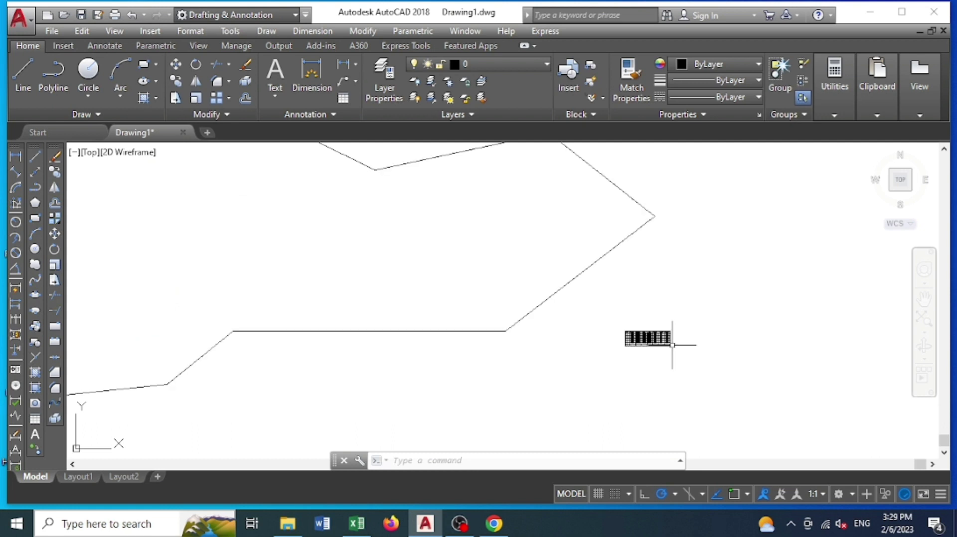
scroll(717, 299, "down", 4)
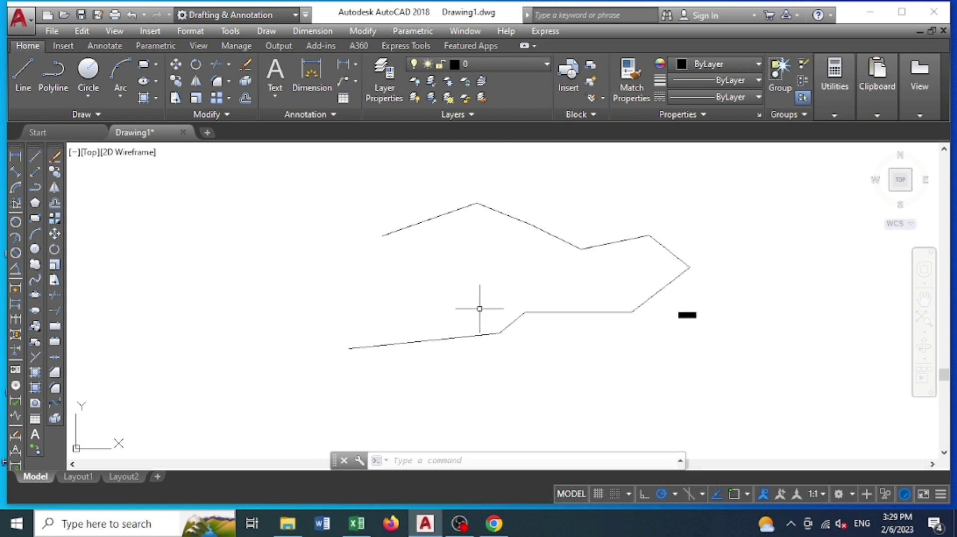
type("POLYINE")
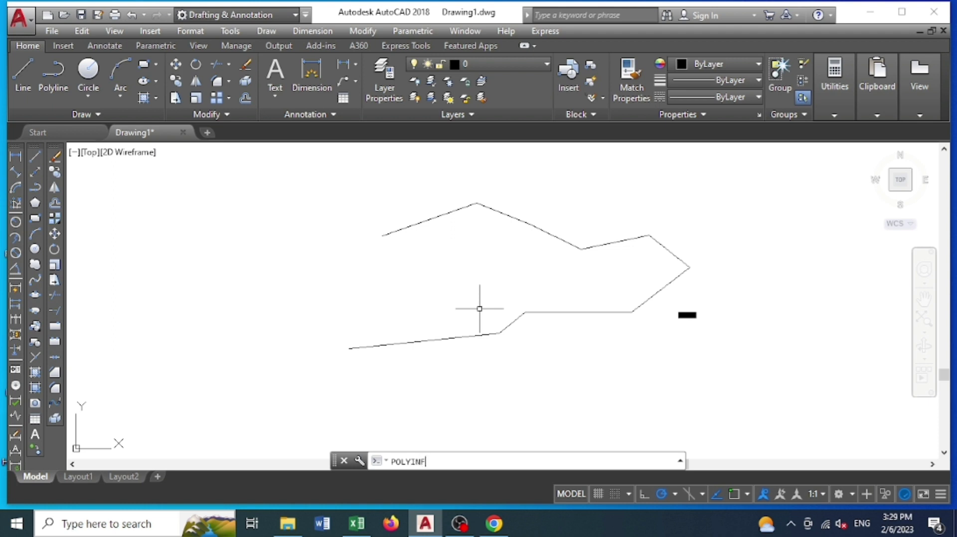
type("O")
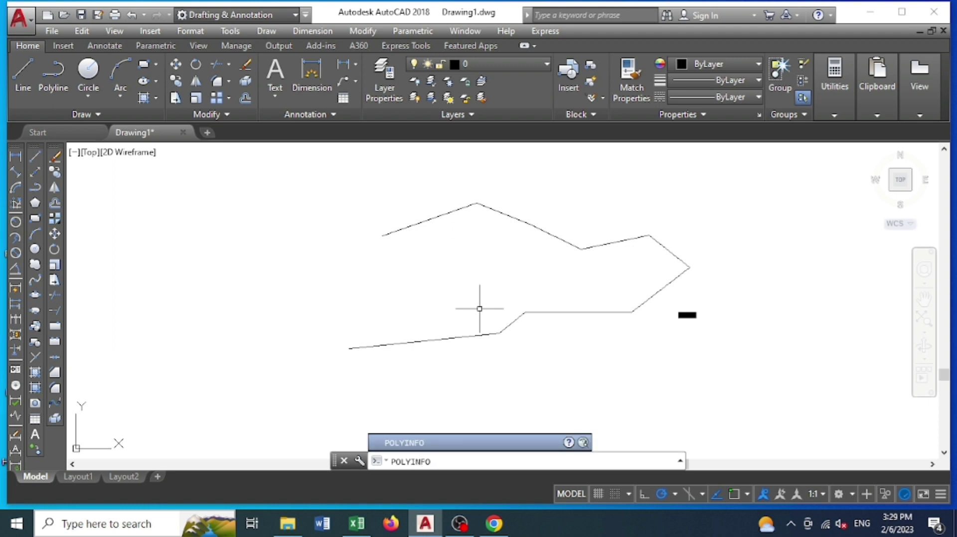
Step: Run POLYINFO with TXT output on the polyline, creating text file 281001
key("Return")
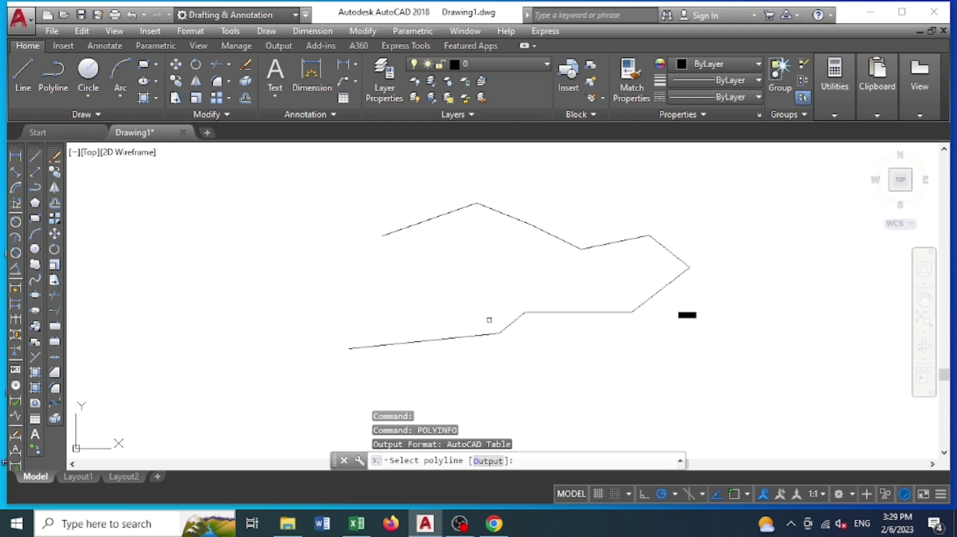
left_click(490, 460)
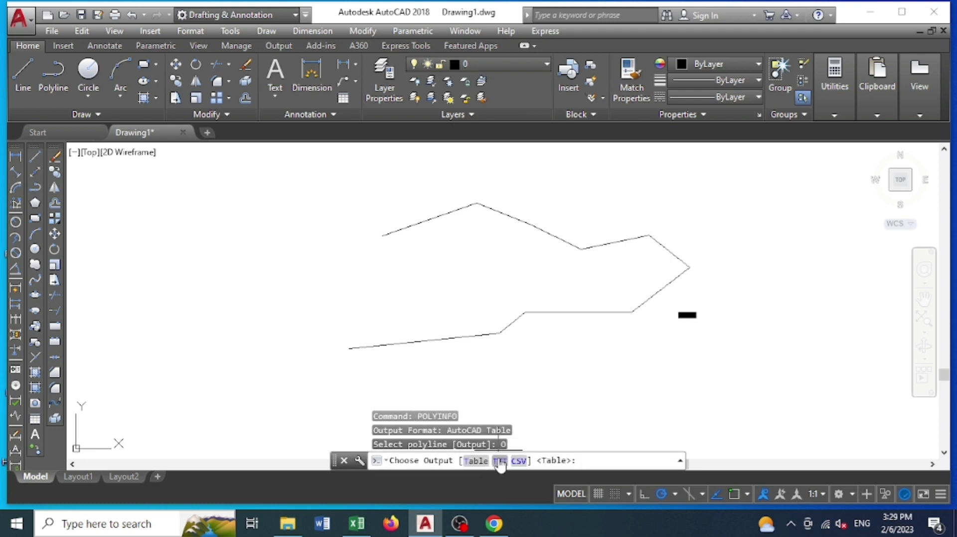
left_click(499, 461)
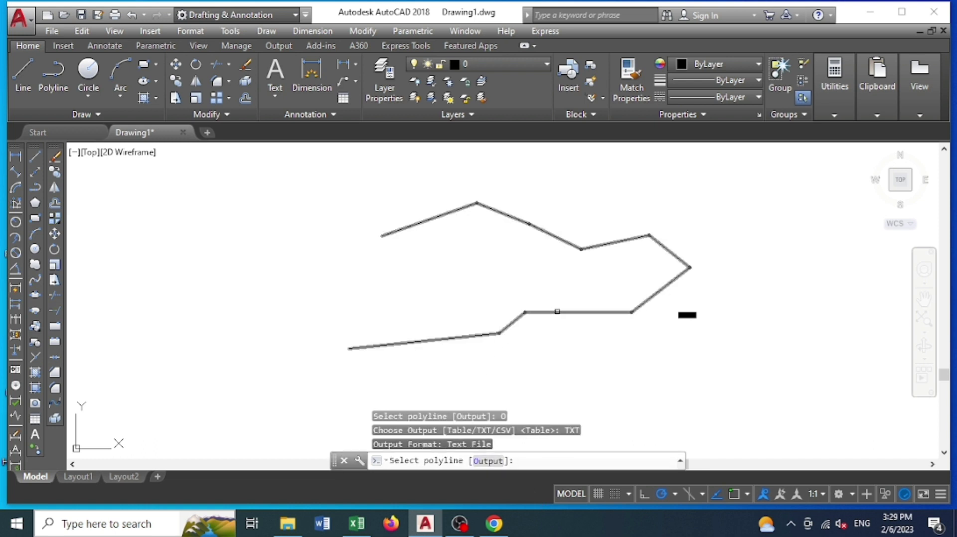
left_click(556, 312)
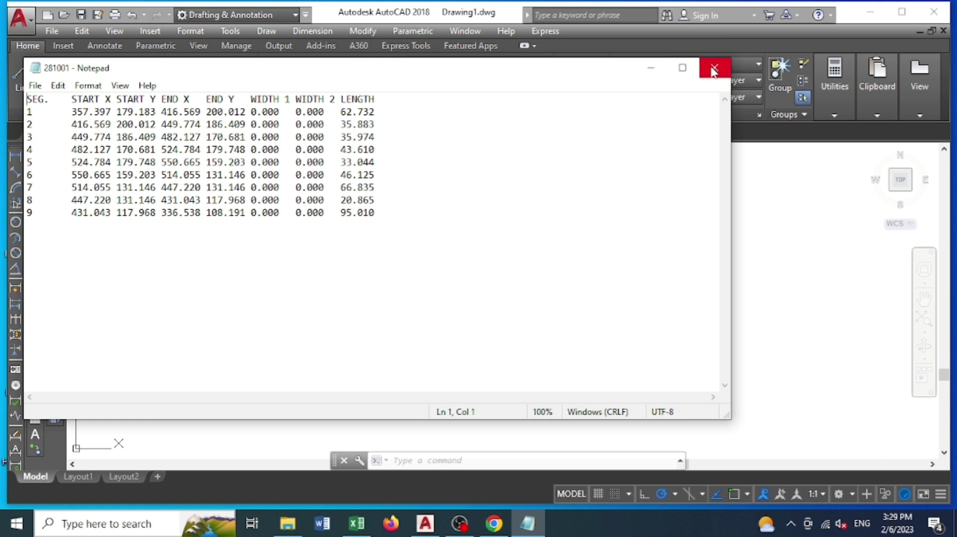
Step: Close the Notepad window showing text file 281001
left_click(713, 71)
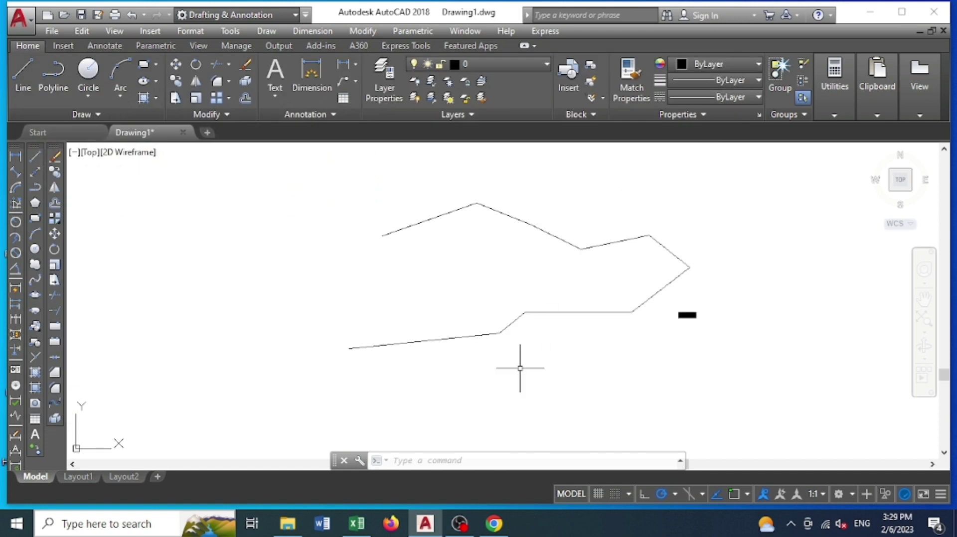
Step: Run POLYINFO with CSV output on the polyline, creating 281002 in Excel
left_click(459, 460)
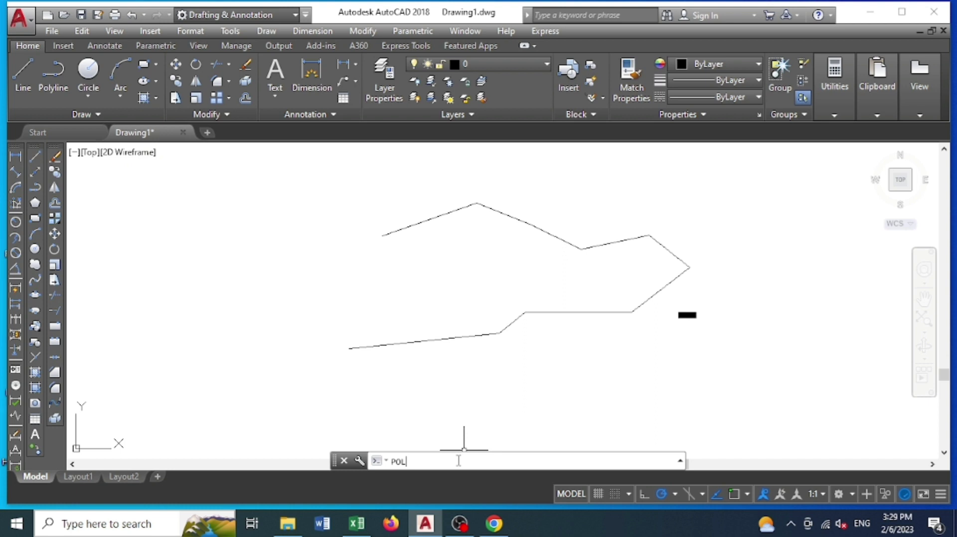
type("YINFO")
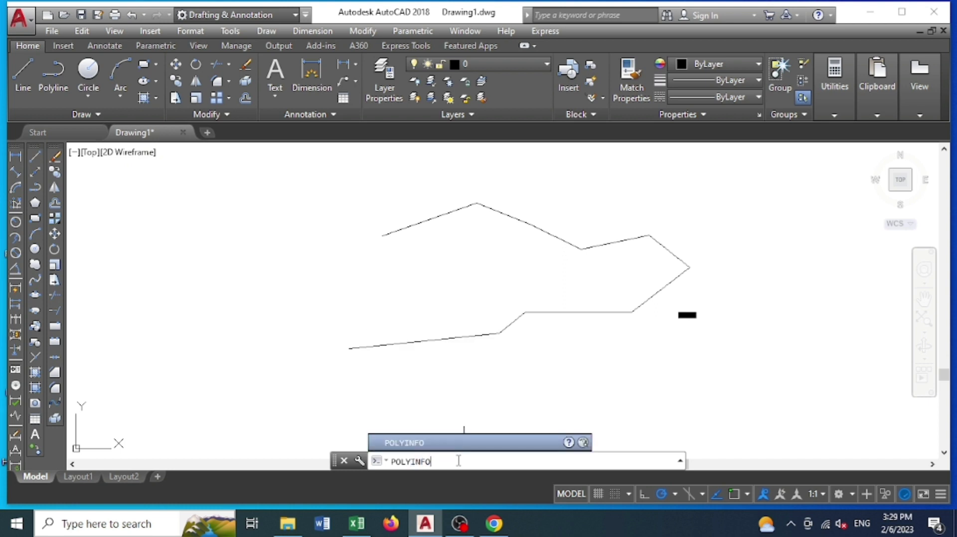
key("Return")
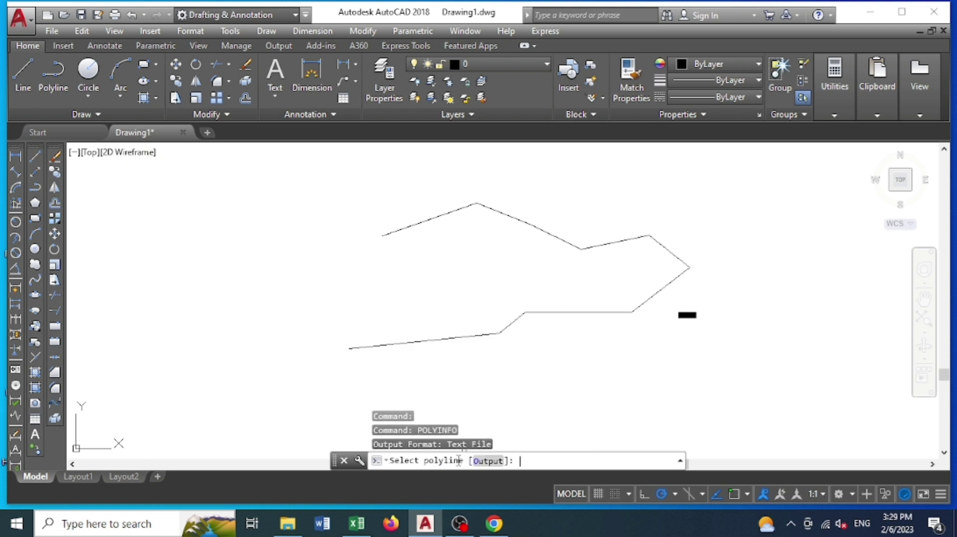
left_click(486, 460)
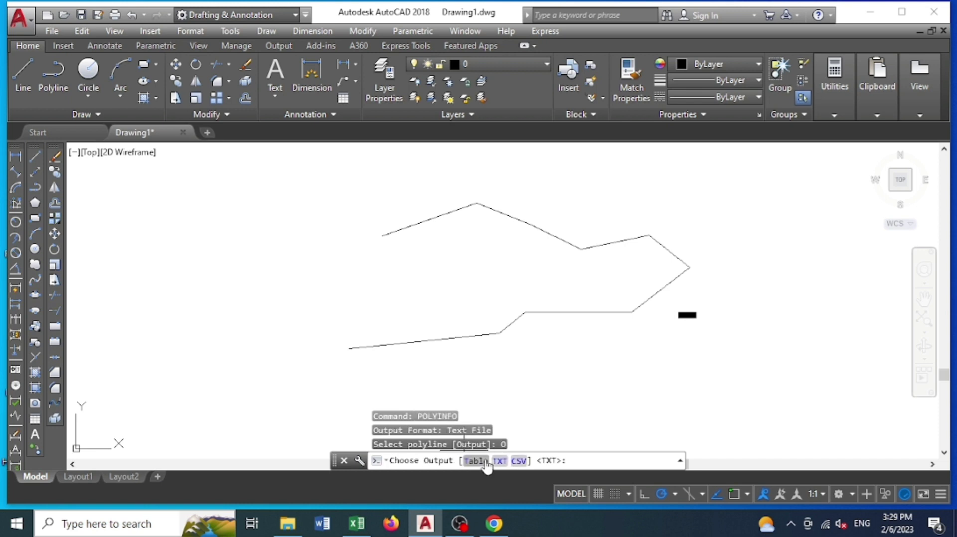
left_click(519, 461)
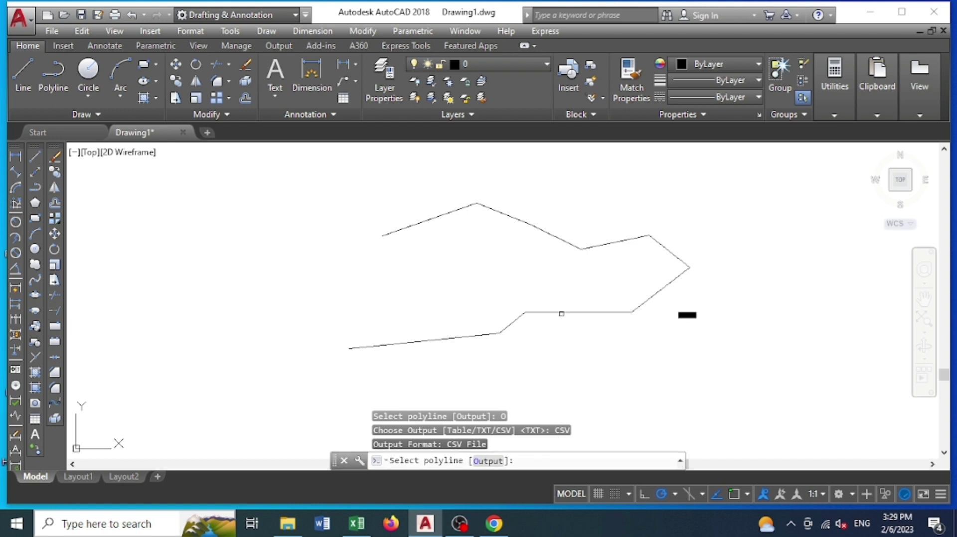
left_click(561, 314)
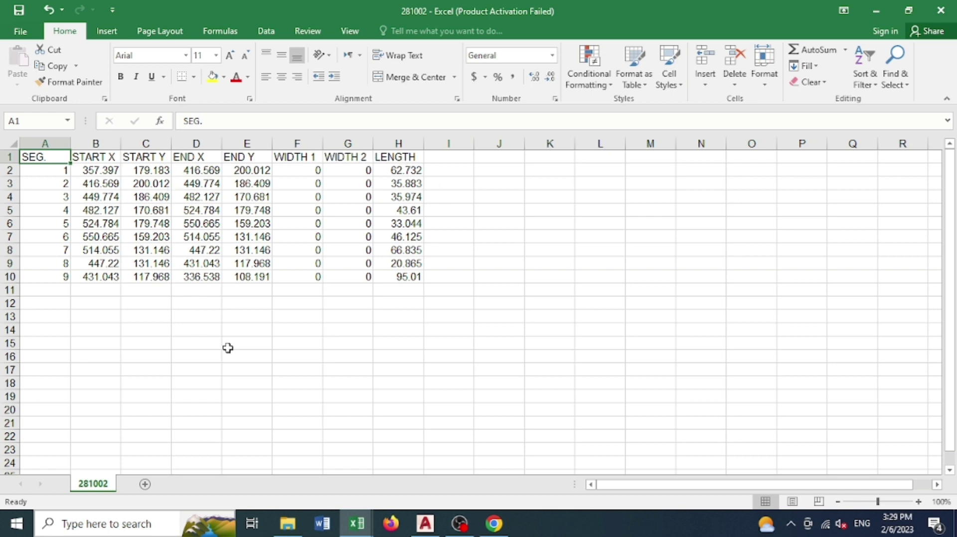
Step: Delete the WIDTH 1 and WIDTH 2 columns in sheet 281002, then minimize both Excel windows
left_click(297, 144)
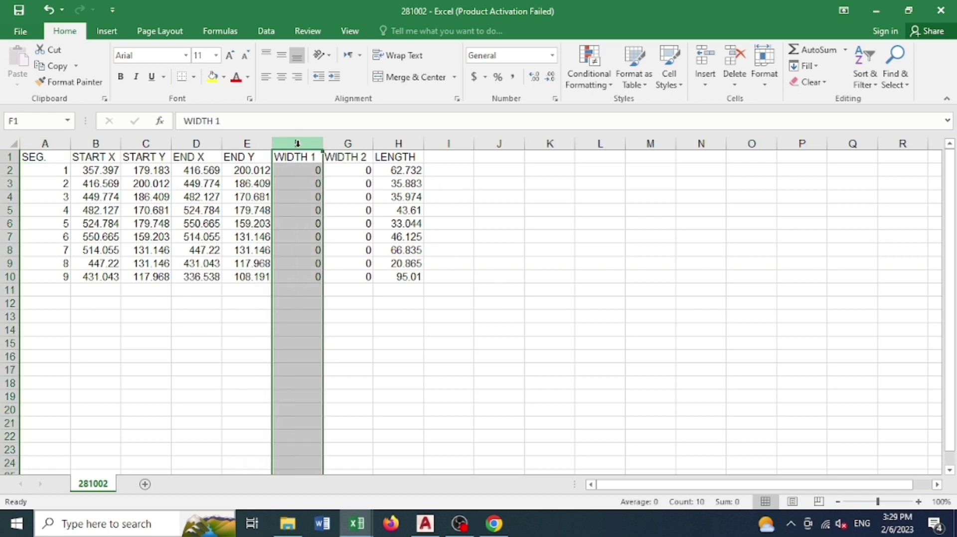
right_click(298, 146)
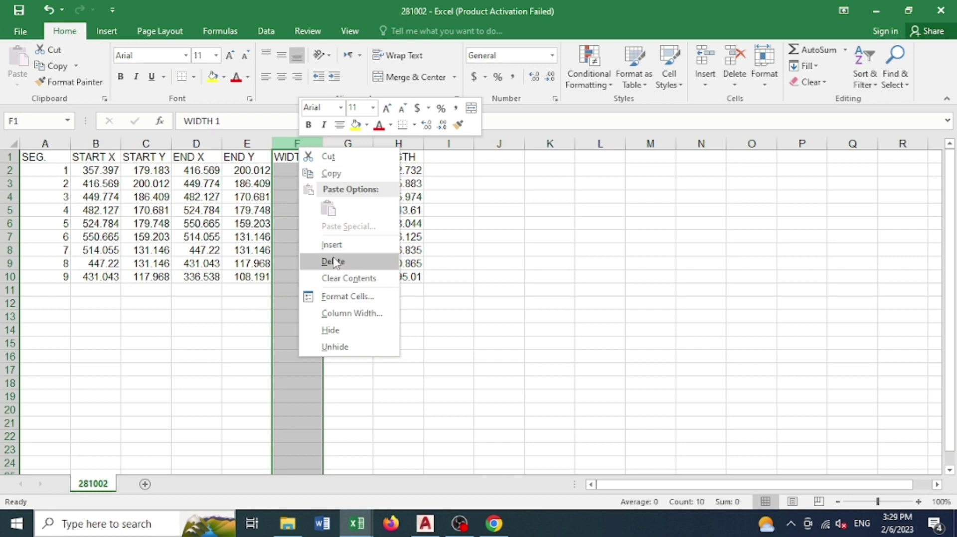
left_click(333, 261)
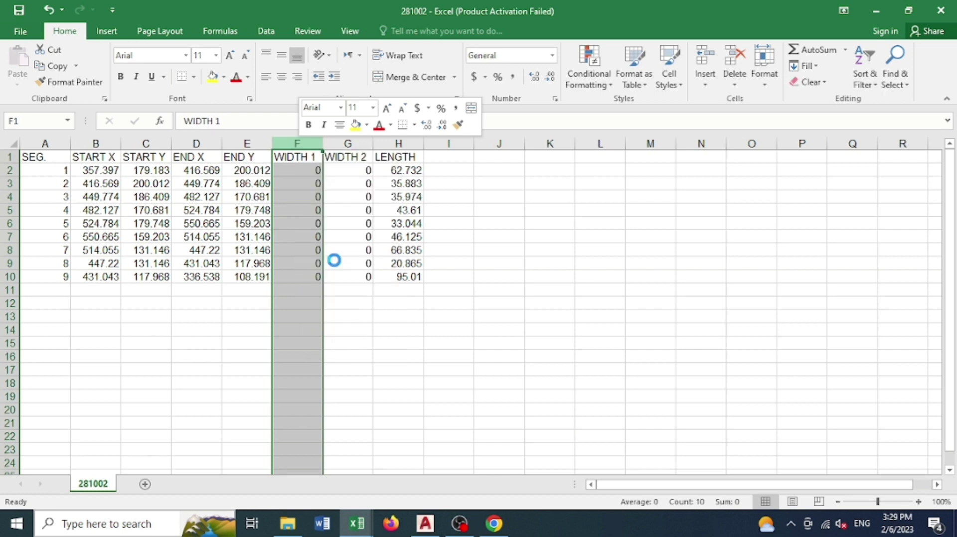
right_click(299, 144)
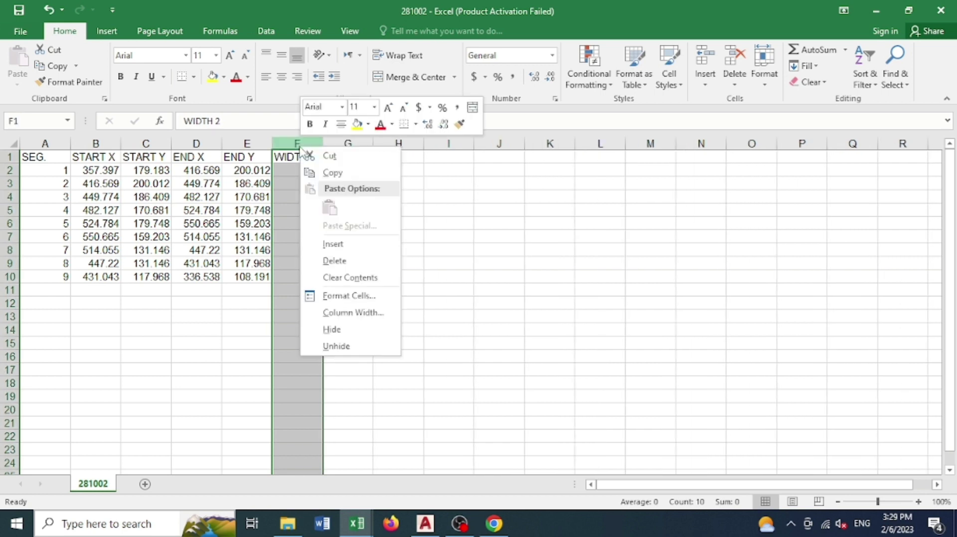
left_click(335, 261)
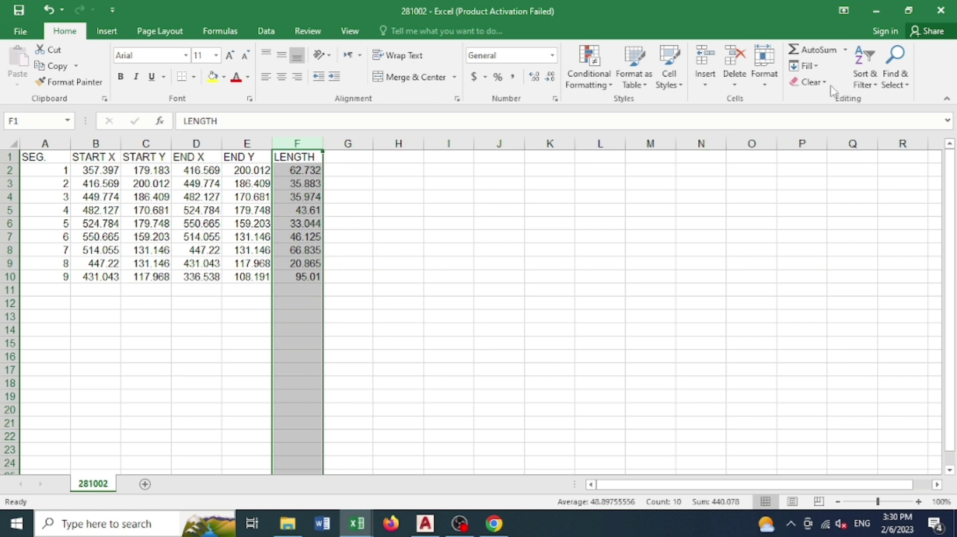
left_click(872, 14)
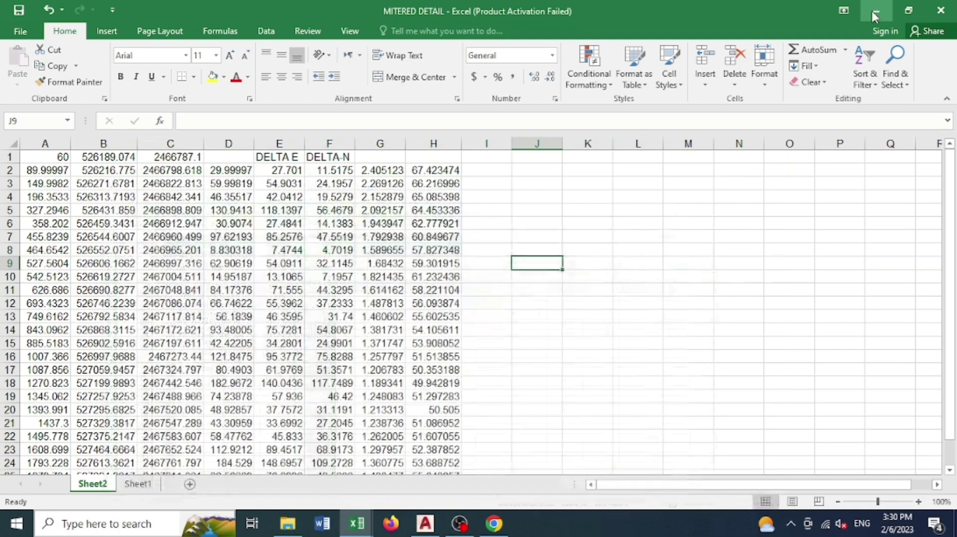
left_click(872, 13)
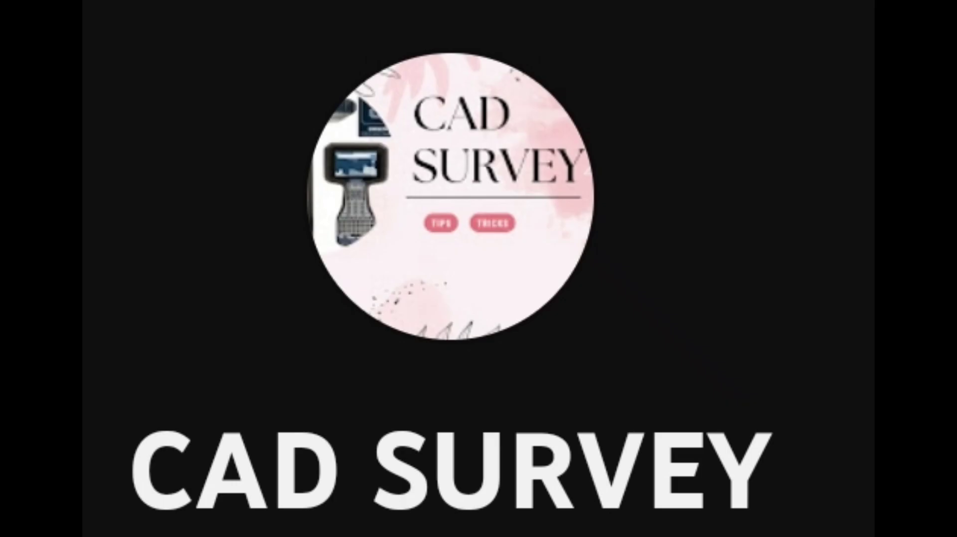